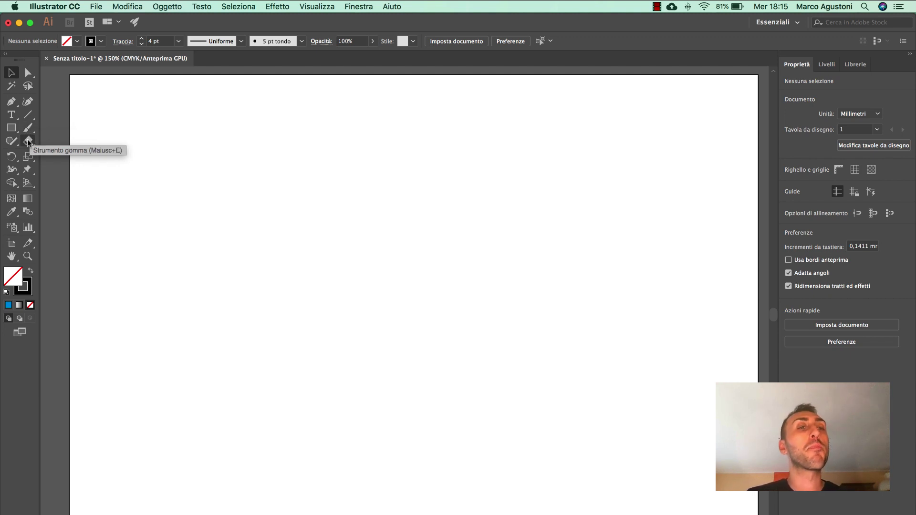
Pick the Eraser tool (Shift+E) from the toolbar while the artboard is still empty.
click(27, 139)
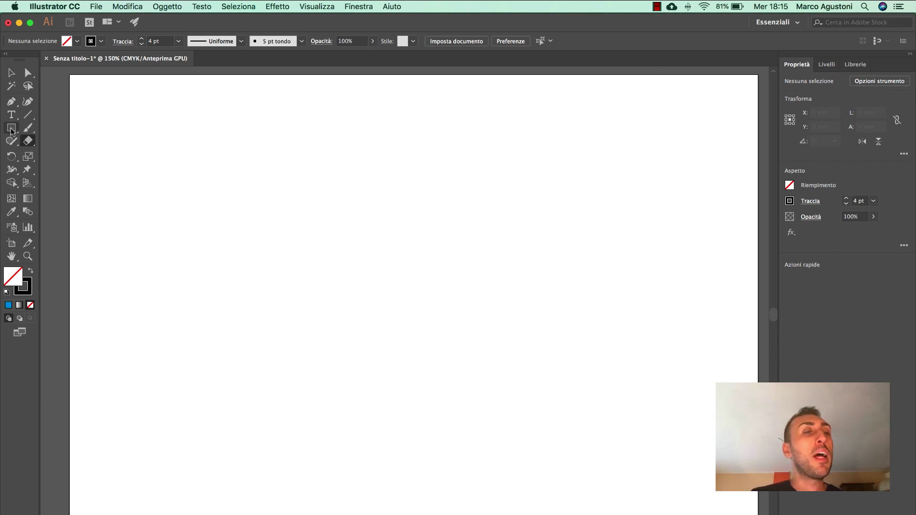
Draw a large rectangle across the artboard and fill it with a solid blue swatch.
drag(12, 132, 47, 127)
drag(269, 157, 644, 400)
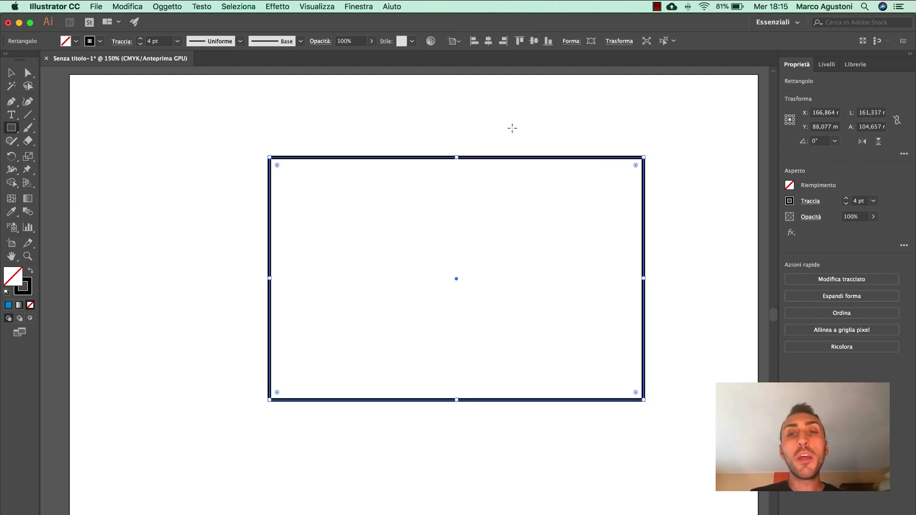
click(789, 186)
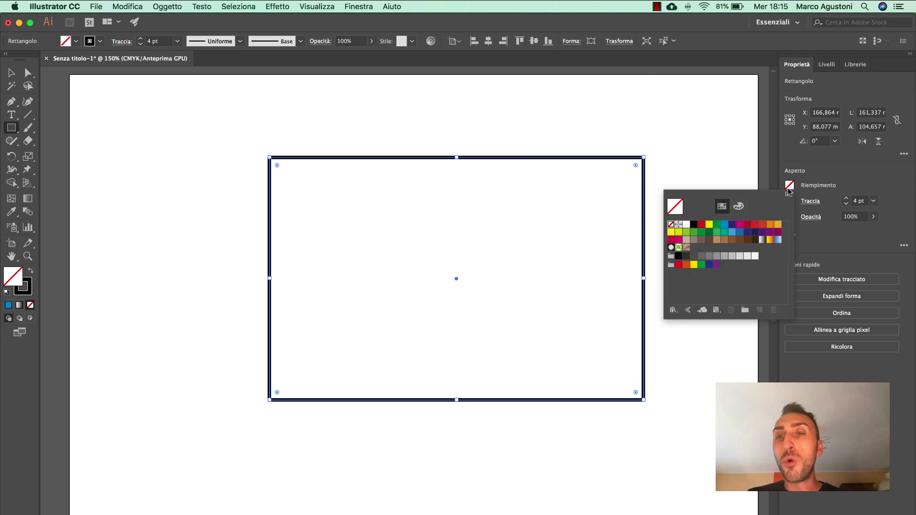
click(724, 226)
click(724, 225)
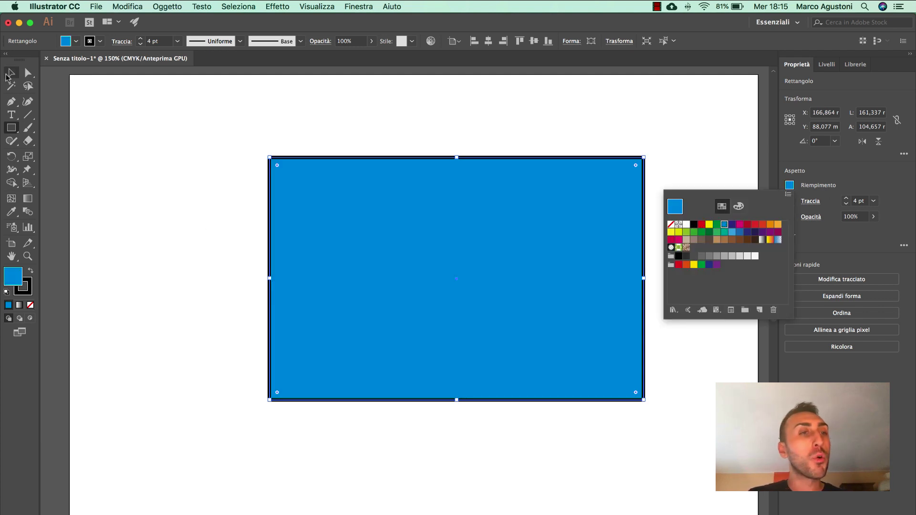
click(10, 72)
click(28, 141)
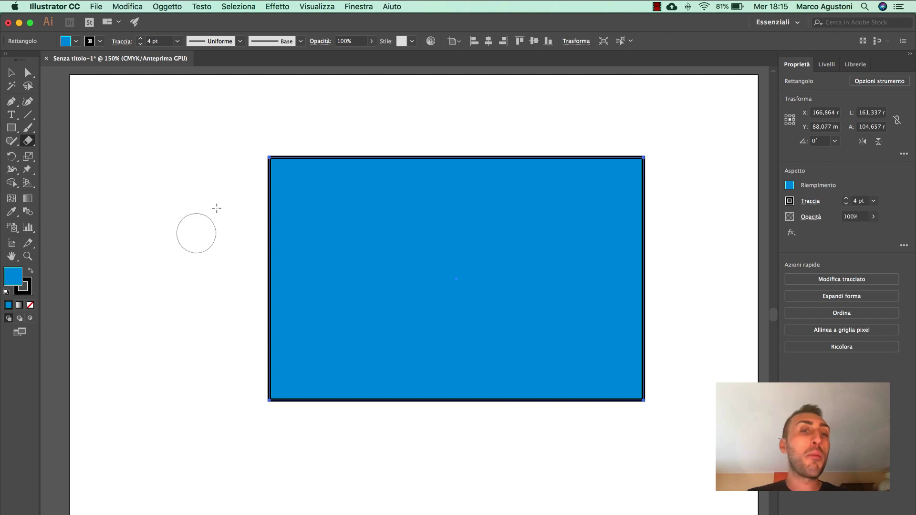
Sweep the Eraser from the rectangle's left edge to the top-right, cutting it into two pieces.
mouse_move(225, 206)
mouse_down()
mouse_move(666, 165)
mouse_move(567, 164)
mouse_move(423, 188)
mouse_move(251, 237)
mouse_move(691, 188)
mouse_move(291, 244)
mouse_move(359, 260)
mouse_move(570, 212)
mouse_move(657, 216)
mouse_move(425, 258)
mouse_move(240, 260)
mouse_up()
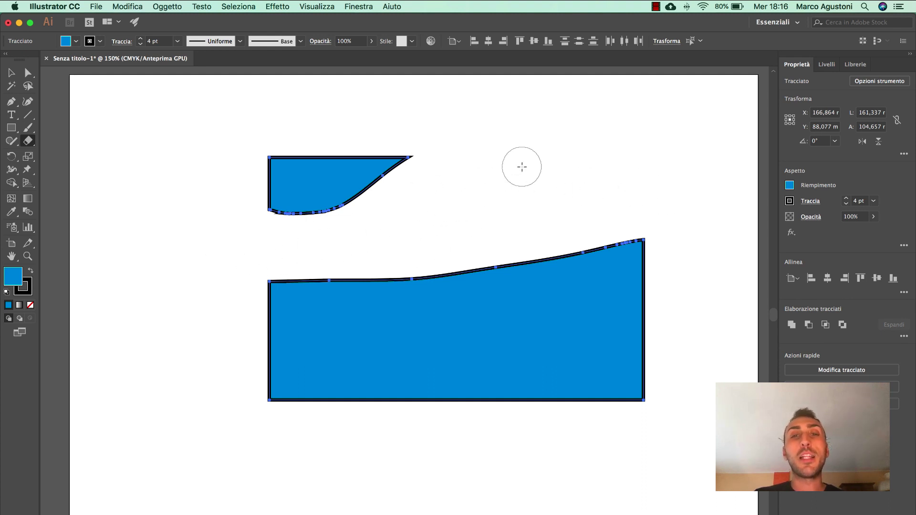
key(v)
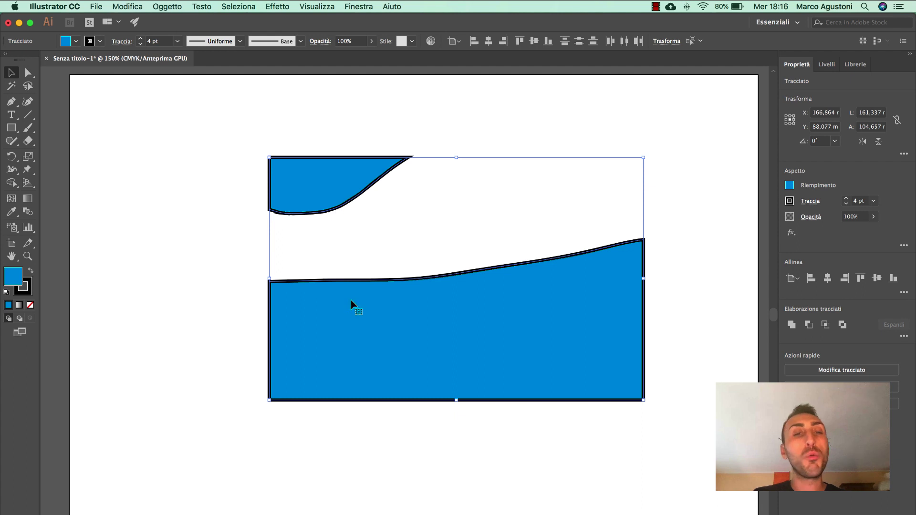
Move the upper blue piece further left and nudge the lower piece slightly left.
click(245, 272)
click(331, 186)
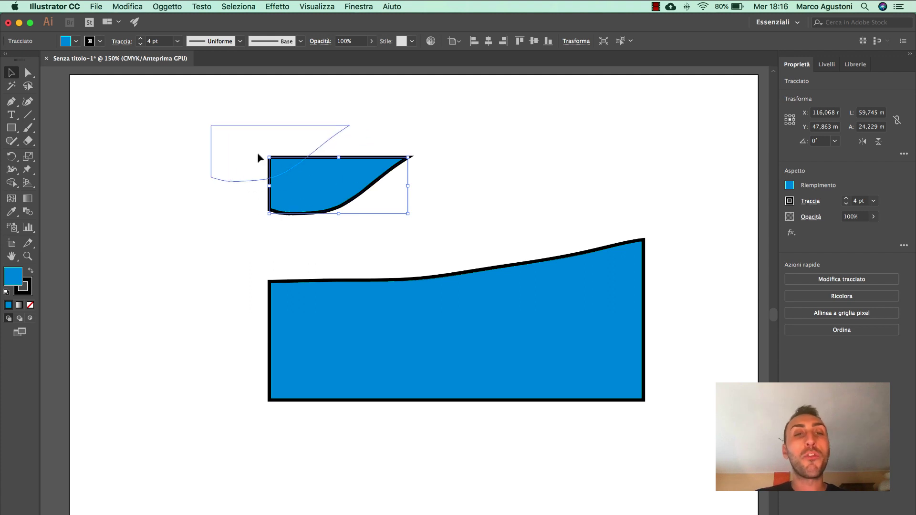
drag(303, 191, 481, 154)
key(cmd+z)
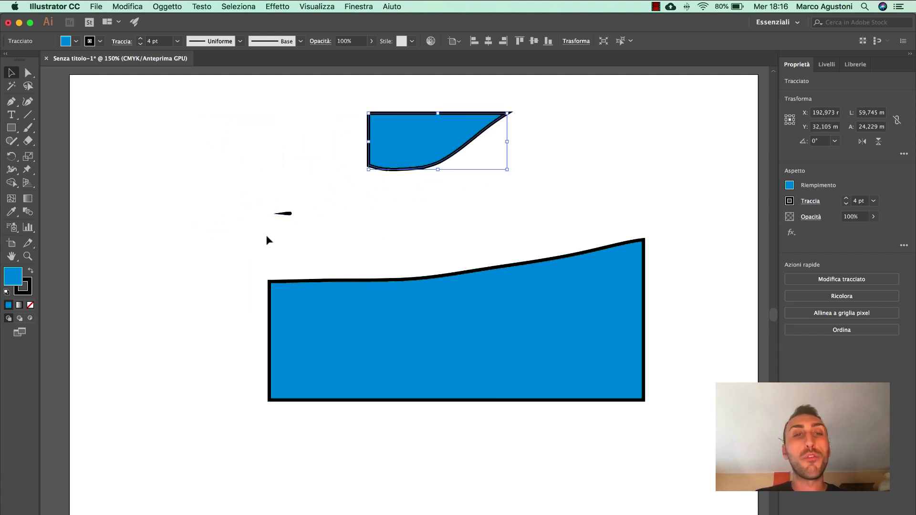
click(286, 213)
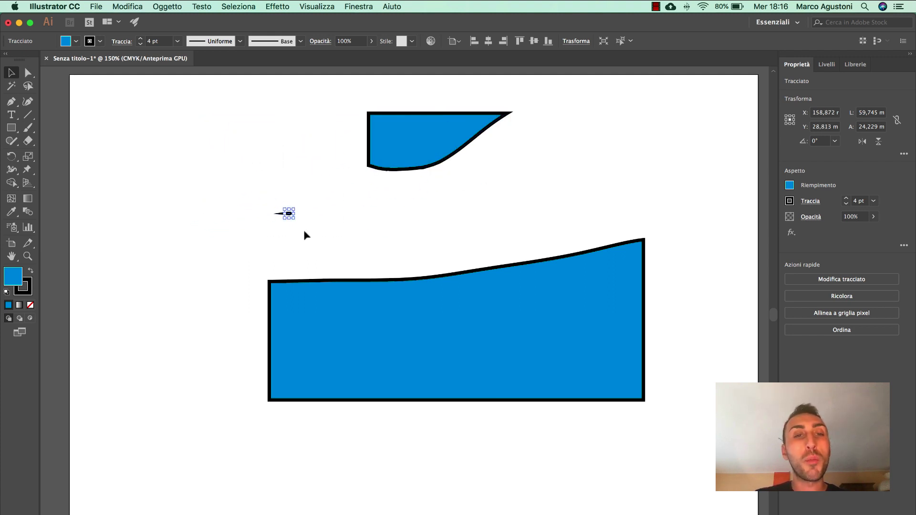
click(269, 190)
drag(419, 141, 315, 200)
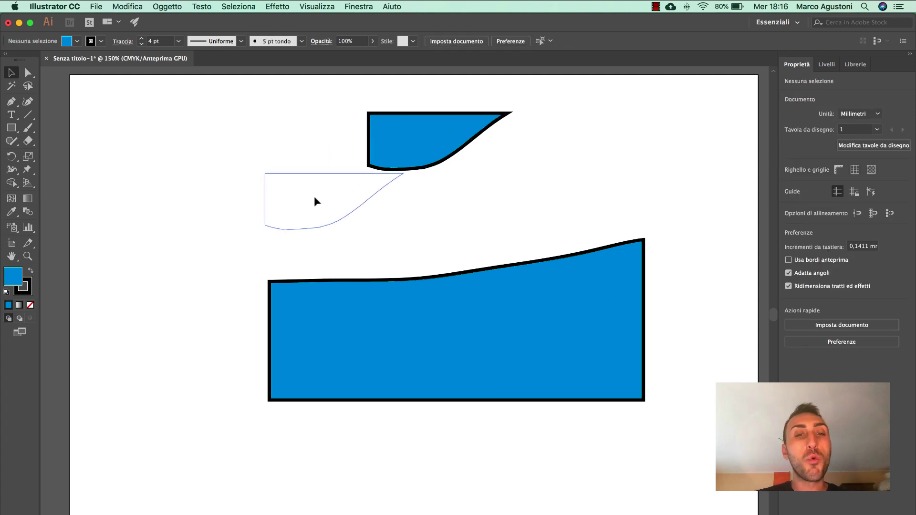
drag(328, 307, 304, 305)
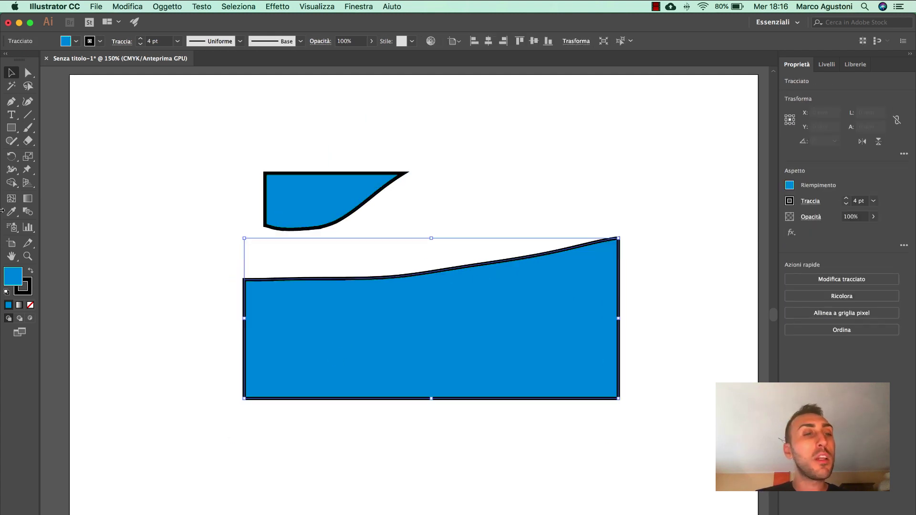
click(27, 141)
Erase bites along the lower piece's top edge, then undo the erasures and moves.
mouse_move(223, 274)
mouse_down()
mouse_move(418, 268)
mouse_move(479, 393)
mouse_move(377, 350)
mouse_move(276, 395)
mouse_move(319, 368)
mouse_move(244, 345)
mouse_move(253, 281)
mouse_up()
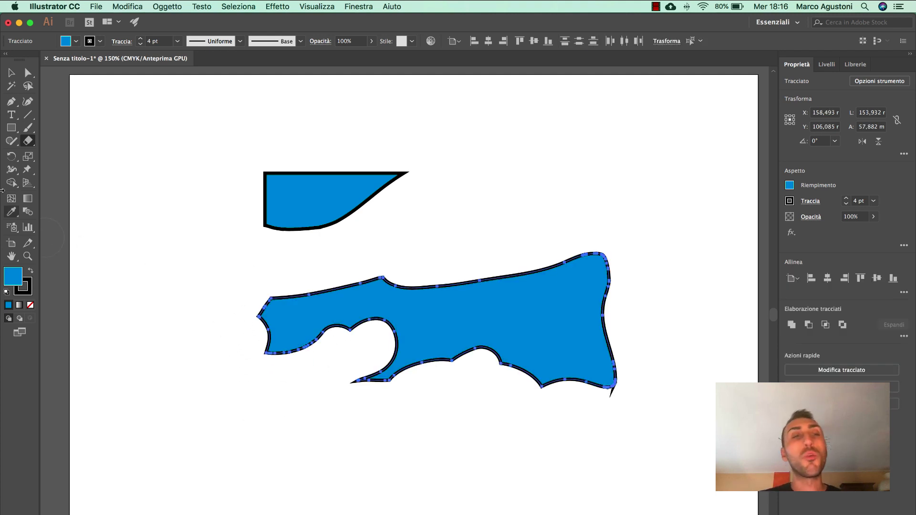
click(12, 73)
key(ctrl+z)
key(ctrl+z)
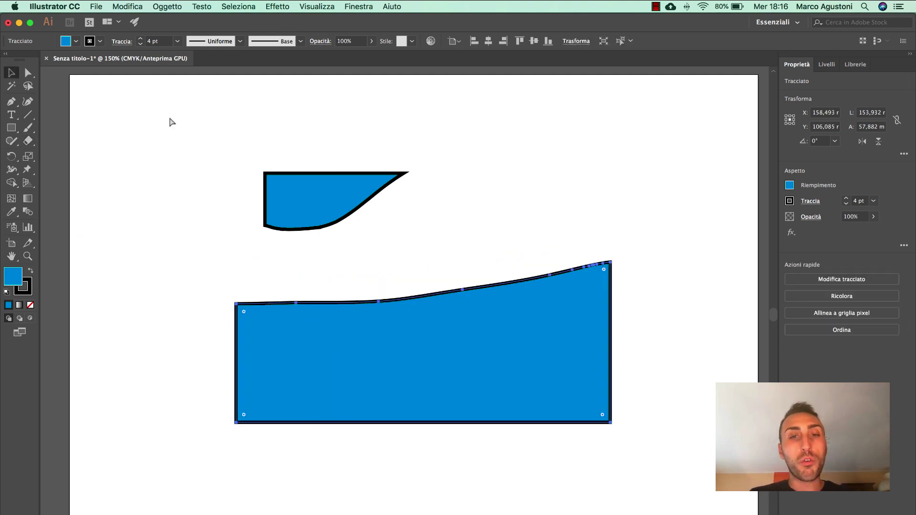
key(ctrl+z)
key(ctrl+z)
key(ctrl+z)
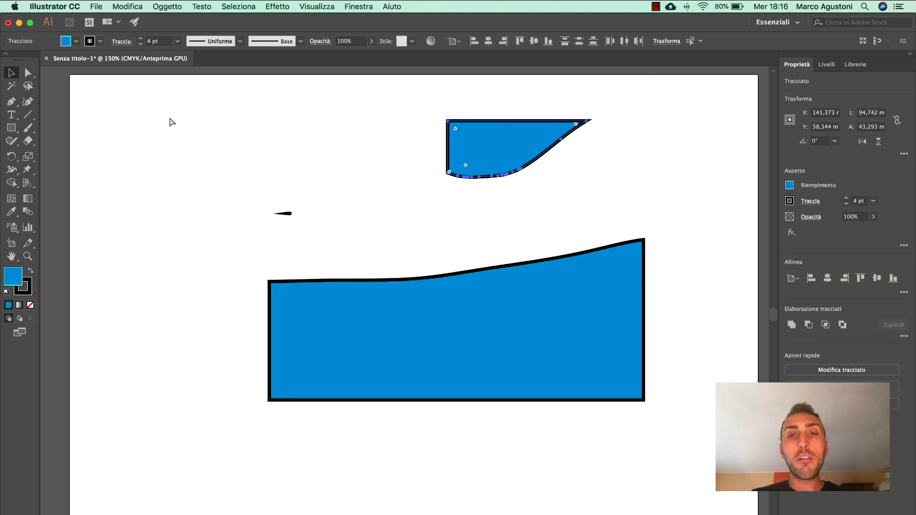
key(ctrl+z)
key(ctrl+z)
key(ctrl+z)
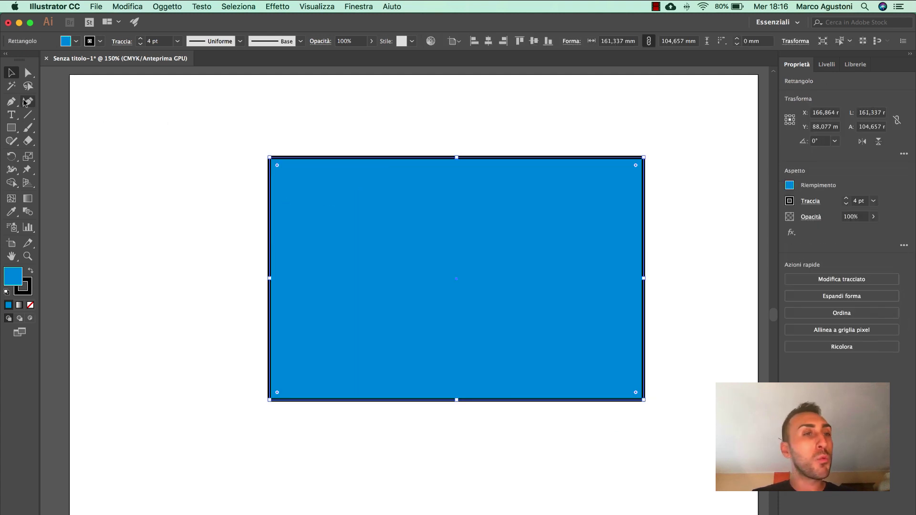
Set the Eraser size to 5 pt and erase a thin looping line across the rectangle.
double_click(28, 141)
drag(210, 62, 211, 84)
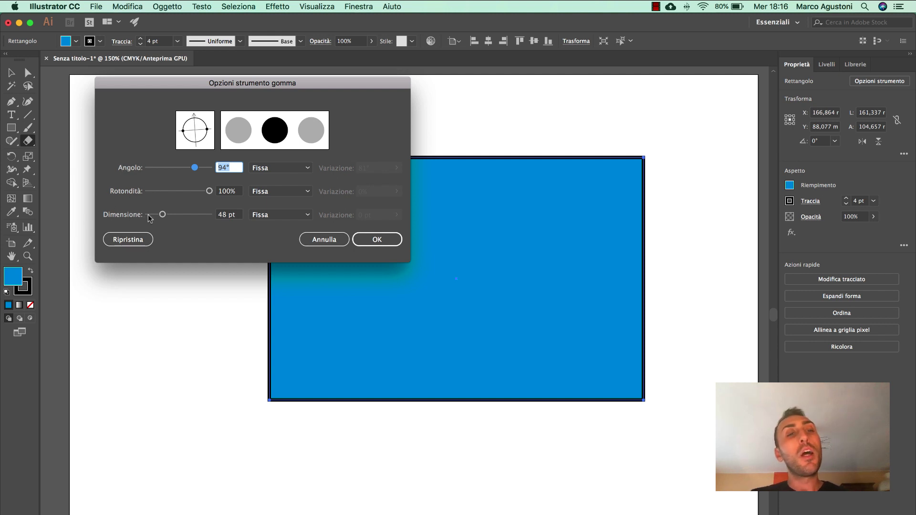
mouse_move(162, 215)
mouse_down()
mouse_move(196, 216)
mouse_move(149, 218)
mouse_up()
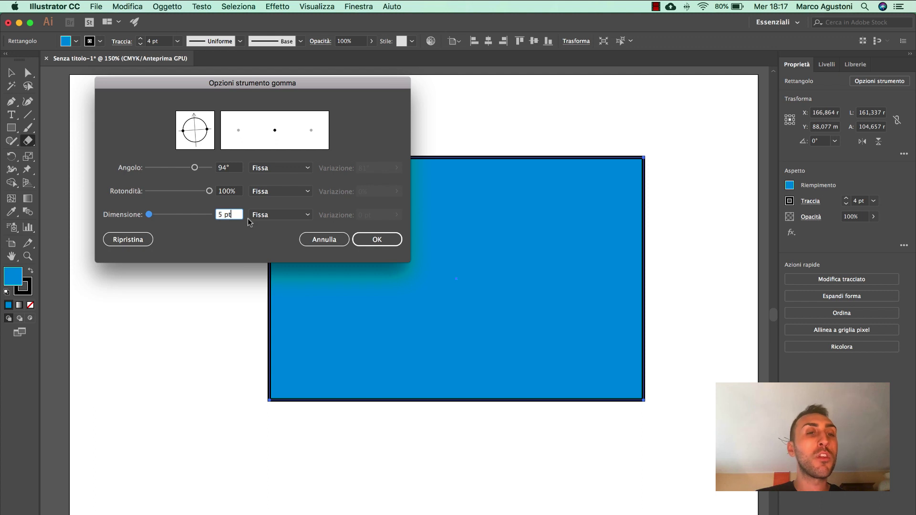
click(376, 239)
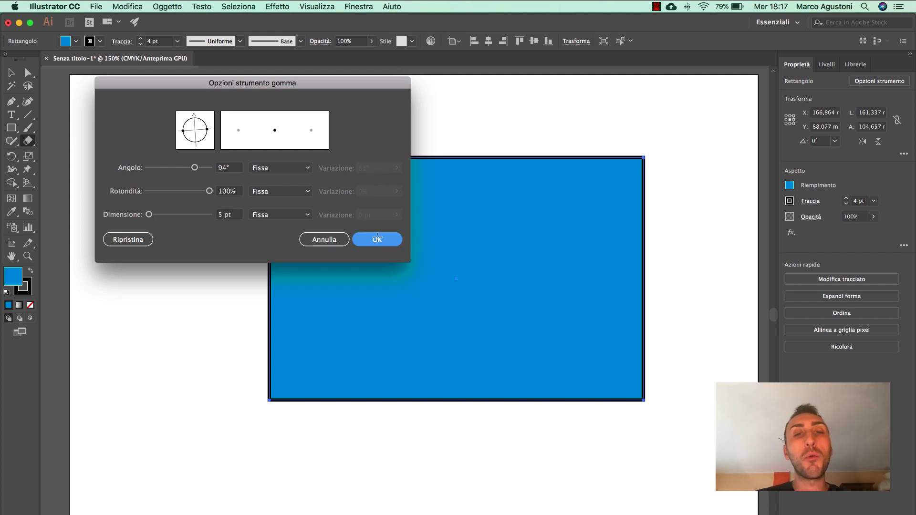
mouse_move(247, 205)
mouse_down()
mouse_move(364, 196)
mouse_move(362, 189)
mouse_move(423, 252)
mouse_move(392, 331)
mouse_move(552, 219)
mouse_move(607, 225)
mouse_move(602, 314)
mouse_move(579, 347)
mouse_up()
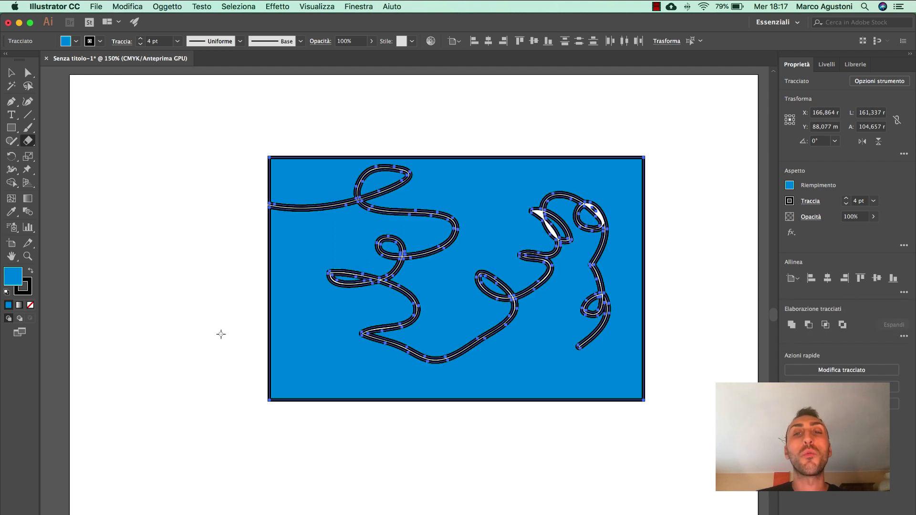
Enlarge the Eraser to 274 pt, test a big erasure, then undo both erasures.
double_click(28, 141)
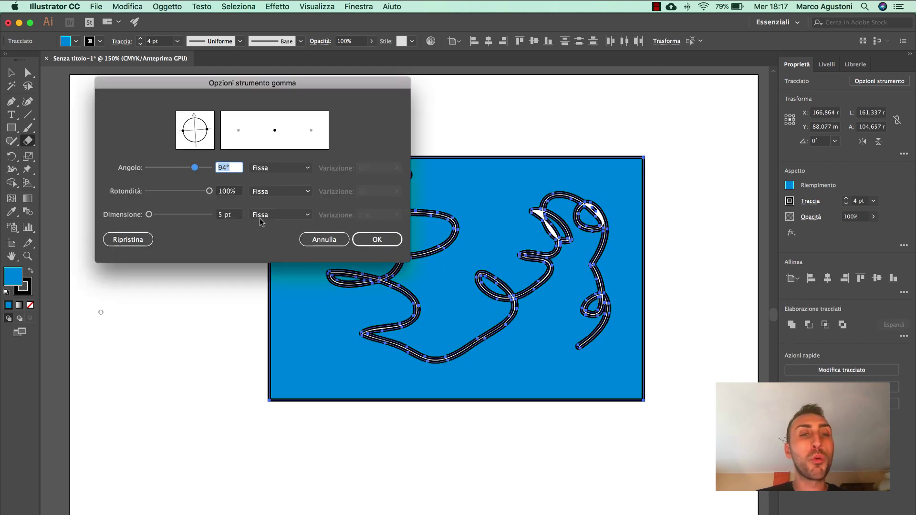
drag(148, 215, 192, 216)
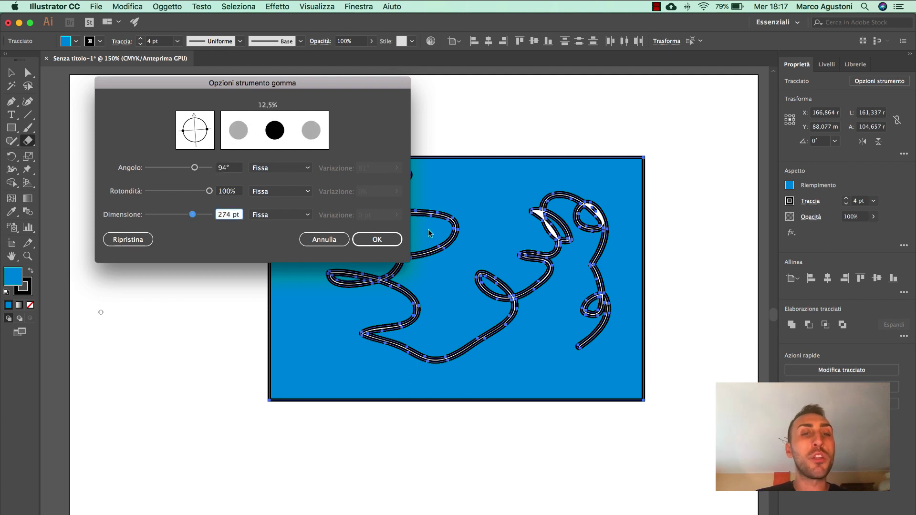
click(378, 239)
mouse_move(209, 241)
mouse_down()
mouse_move(426, 225)
mouse_move(242, 269)
mouse_move(336, 327)
mouse_move(642, 233)
mouse_move(390, 295)
mouse_move(285, 349)
mouse_up()
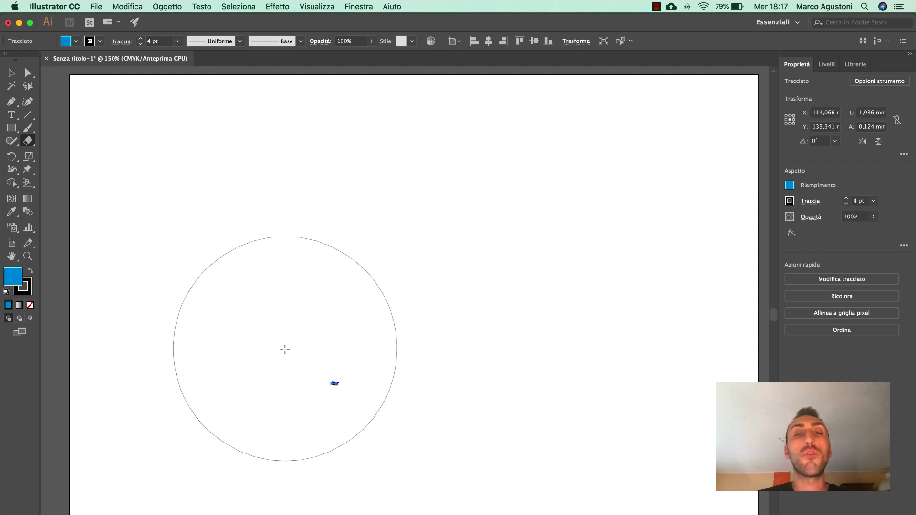
ctrl+click(382, 351)
key(ctrl+z)
key(ctrl+z)
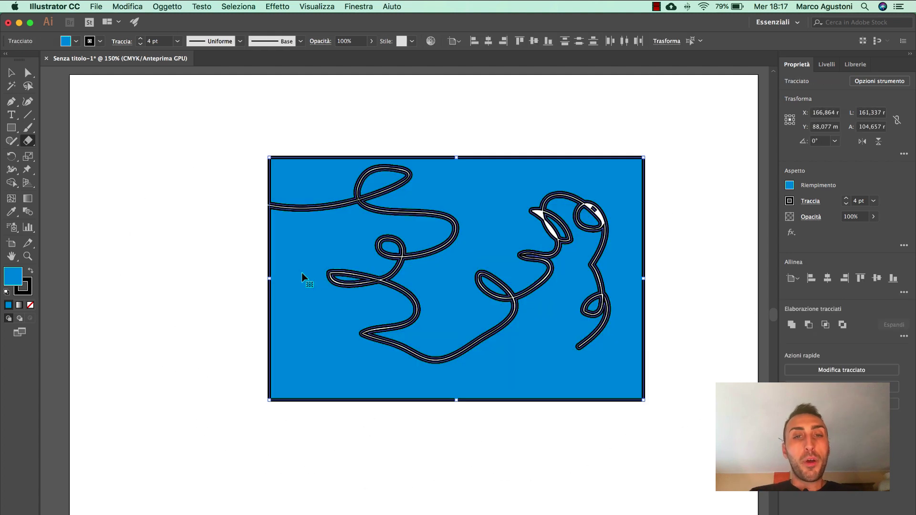
key(ctrl+z)
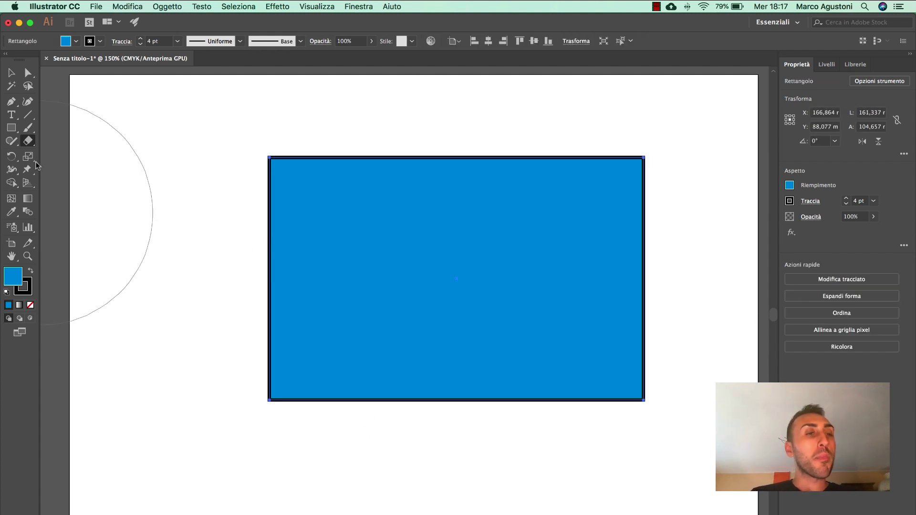
Give the Eraser 33% roundness at a -39° angle, then start resizing it to 64 pt.
double_click(29, 142)
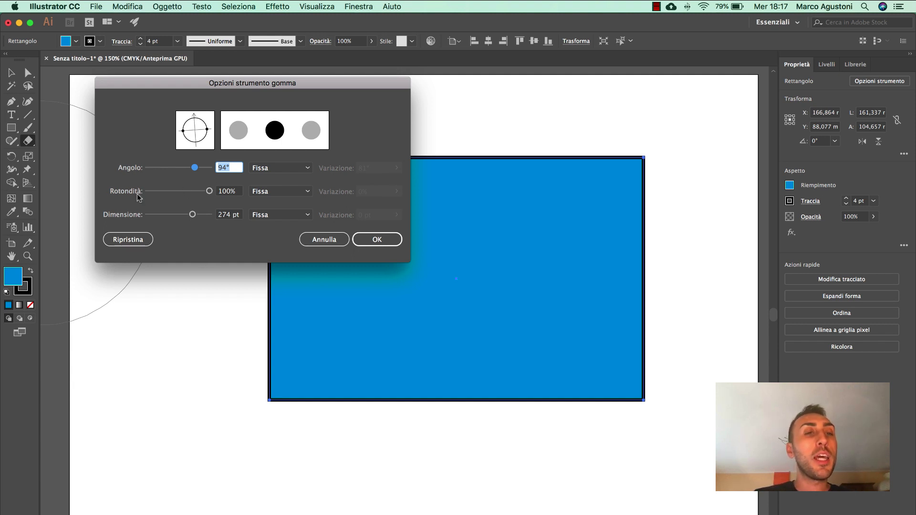
drag(132, 85, 143, 82)
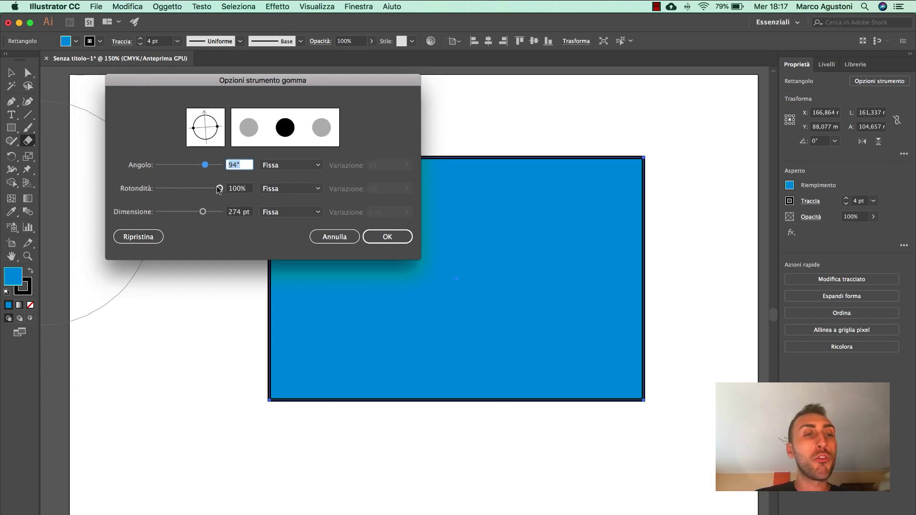
mouse_move(219, 189)
mouse_down()
mouse_move(163, 188)
mouse_move(203, 189)
mouse_move(171, 190)
mouse_move(200, 188)
mouse_move(177, 189)
mouse_move(202, 164)
mouse_move(168, 165)
mouse_move(198, 165)
mouse_move(184, 167)
mouse_up()
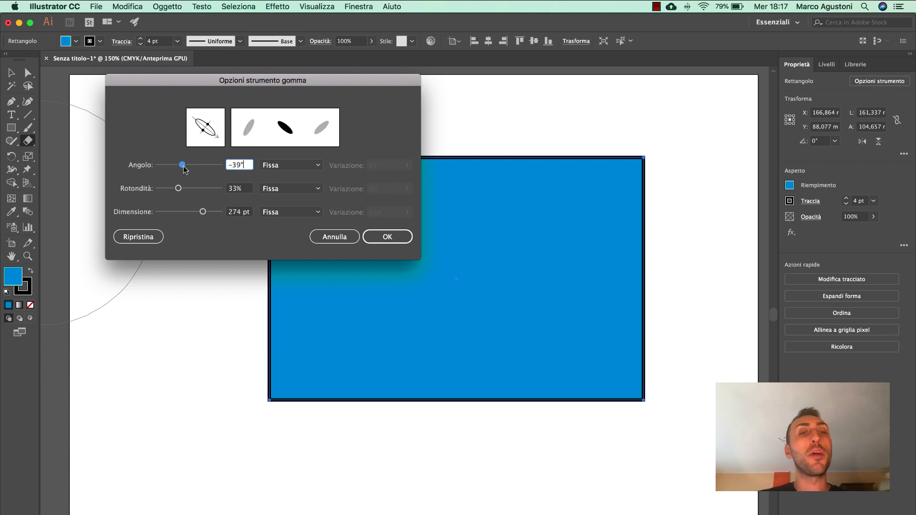
click(384, 236)
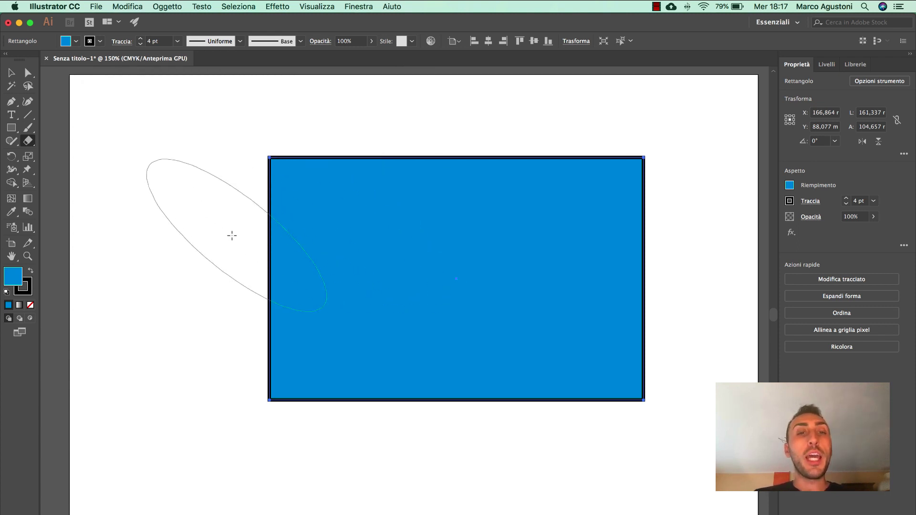
double_click(27, 141)
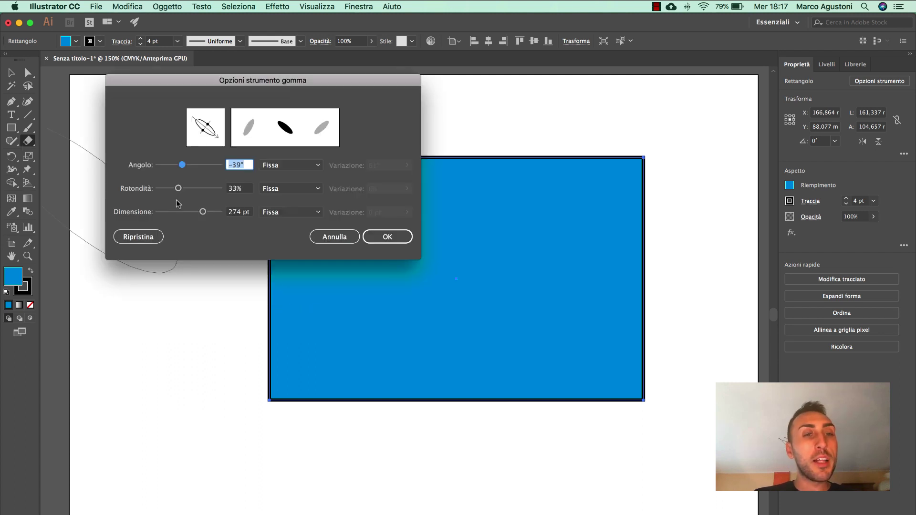
drag(197, 212, 178, 213)
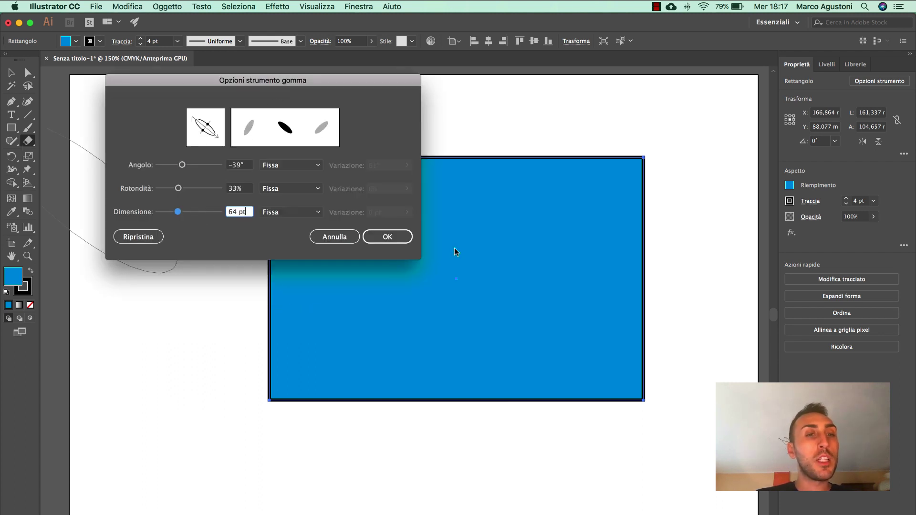
Confirm the 64 pt Eraser, erase a curved strip across the rectangle, and move the upper piece up.
click(399, 237)
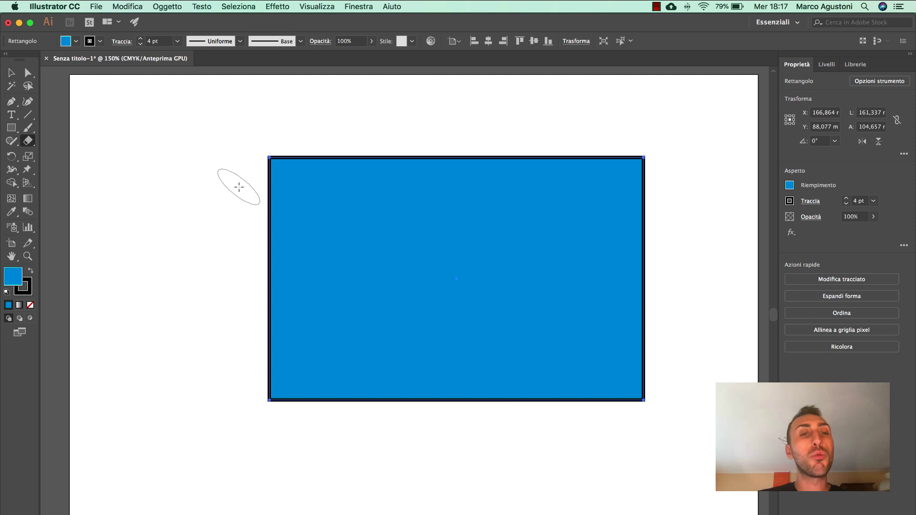
mouse_move(239, 187)
mouse_down()
mouse_move(471, 270)
mouse_move(651, 272)
mouse_up()
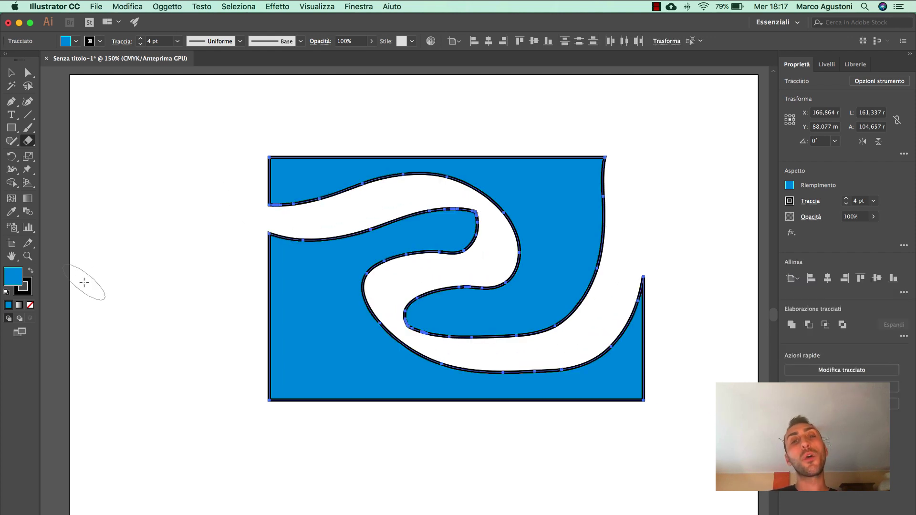
key(v)
right_click(317, 173)
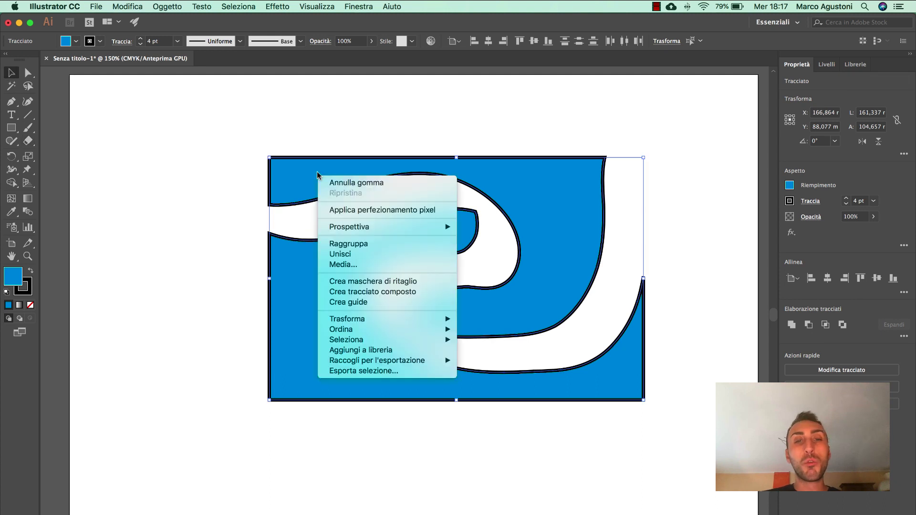
click(198, 177)
click(163, 198)
mouse_move(543, 260)
mouse_down()
mouse_move(540, 216)
mouse_move(591, 212)
mouse_up()
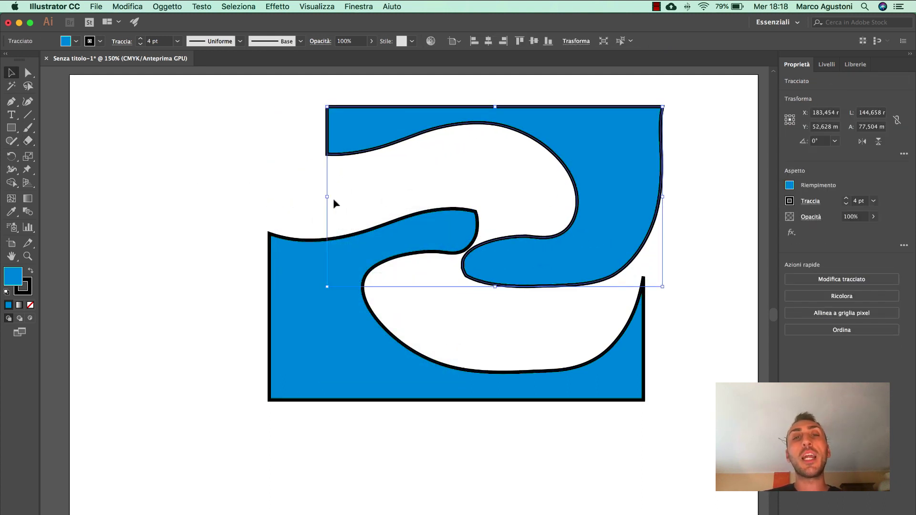
Erase a gap through the upper piece, then marquee-select both blue shapes and delete them.
click(29, 145)
mouse_move(353, 210)
mouse_down()
mouse_move(459, 273)
mouse_move(524, 270)
mouse_up()
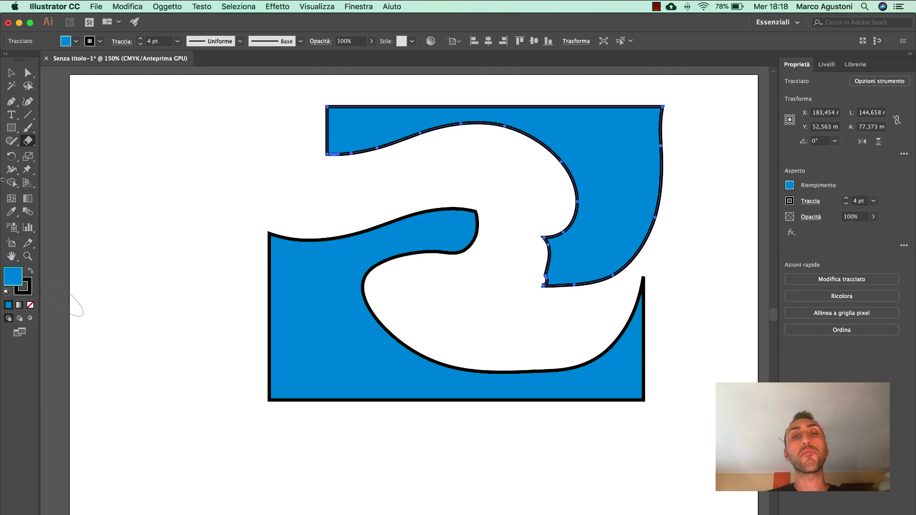
click(11, 72)
click(208, 127)
drag(201, 106, 450, 351)
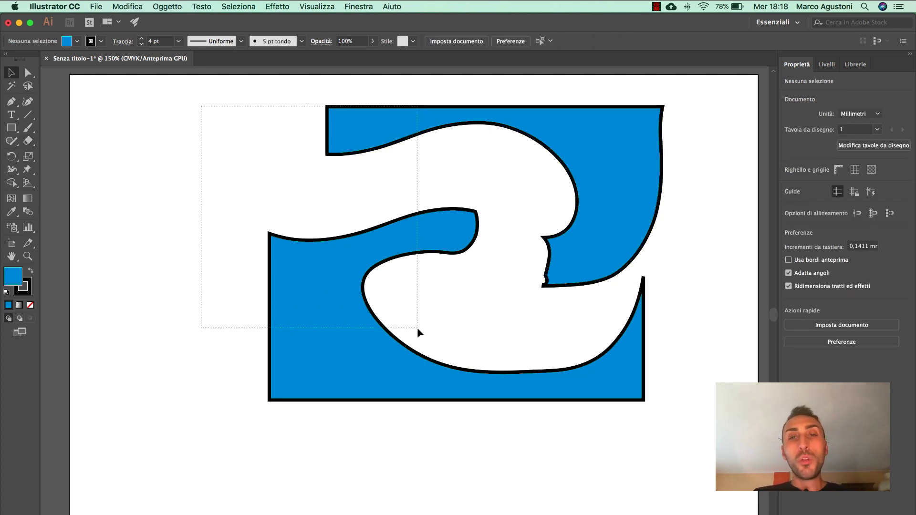
key(Delete)
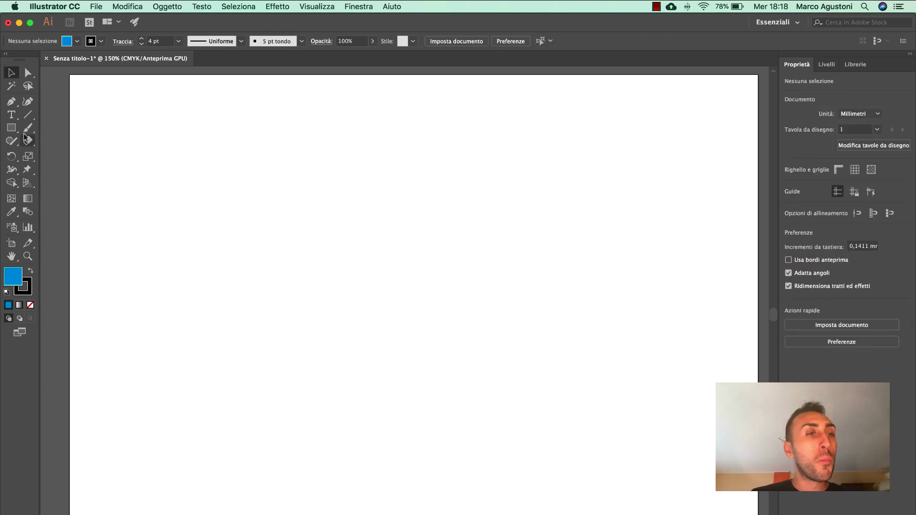
Draw four overlapping rectangles on the artboard with the Rectangle tool.
click(11, 127)
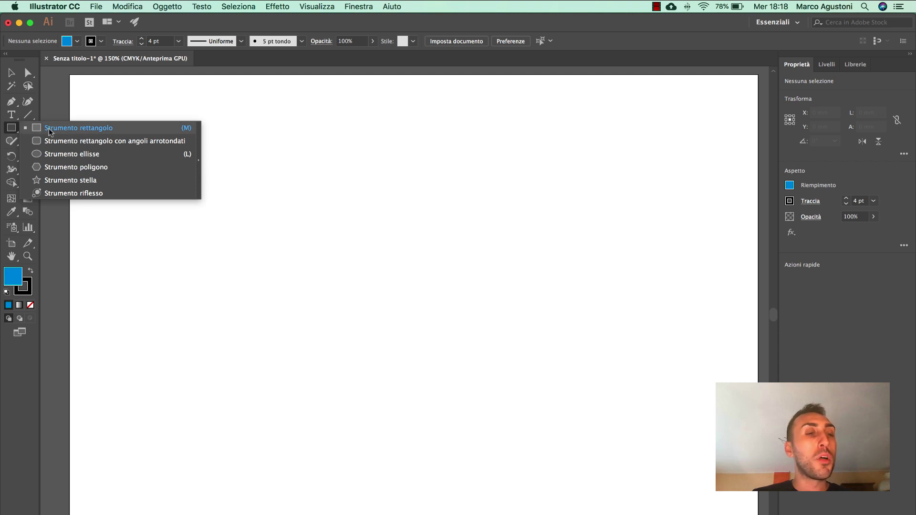
click(49, 128)
drag(162, 115, 298, 251)
drag(237, 175, 238, 175)
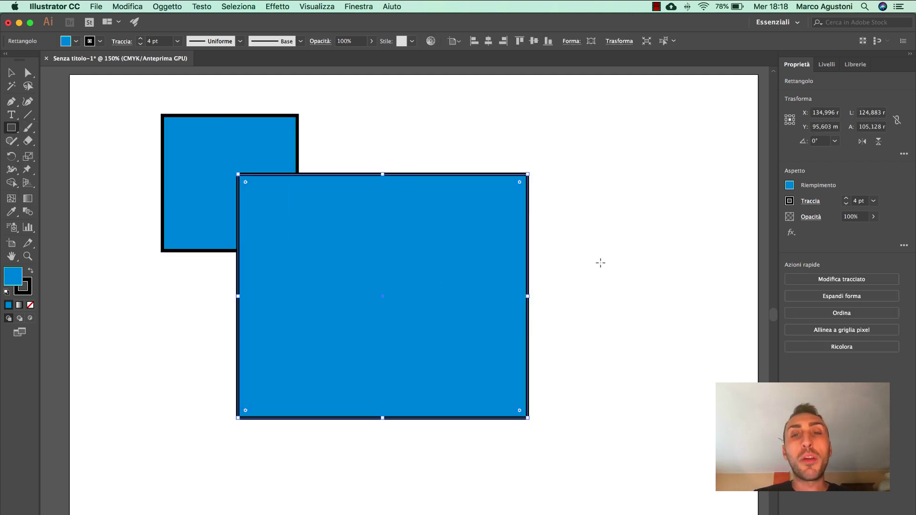
drag(599, 262, 438, 428)
drag(348, 121, 479, 256)
Fill the large rectangle dark purple, the top square magenta, and the lower-right square red.
click(11, 73)
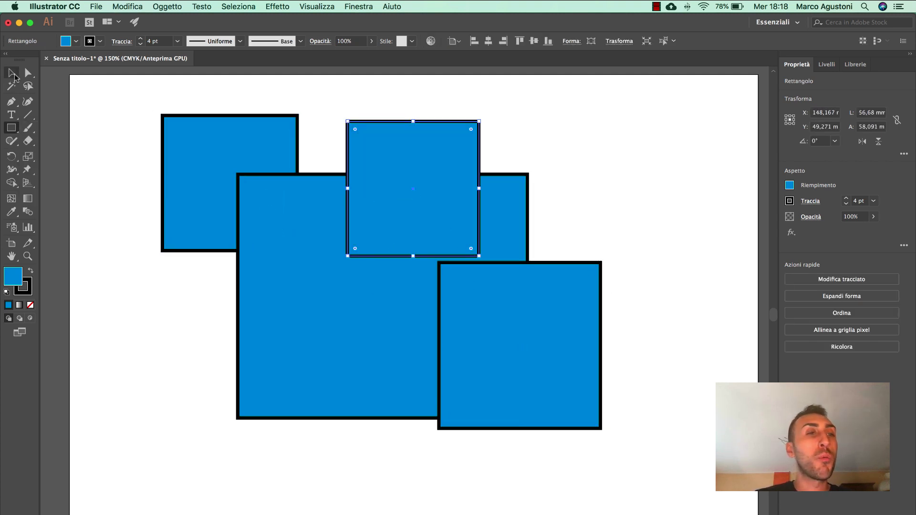
click(231, 344)
click(790, 186)
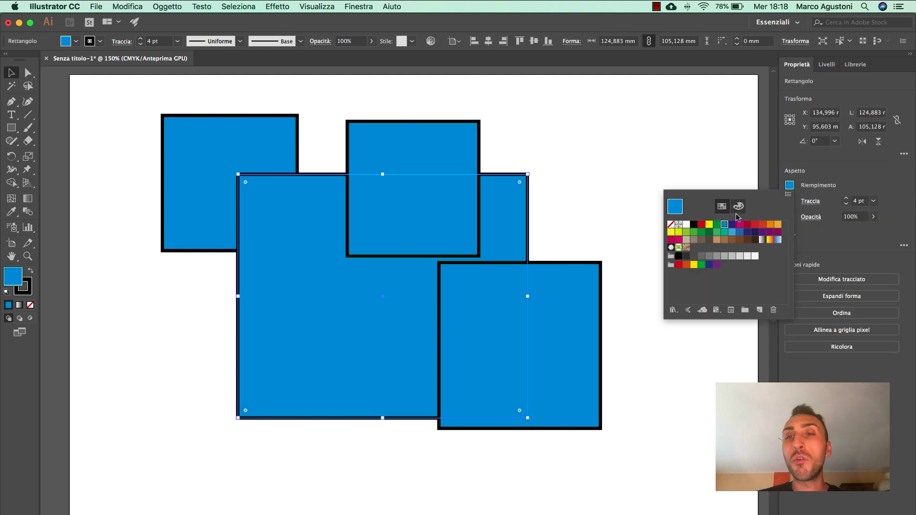
click(728, 227)
click(443, 170)
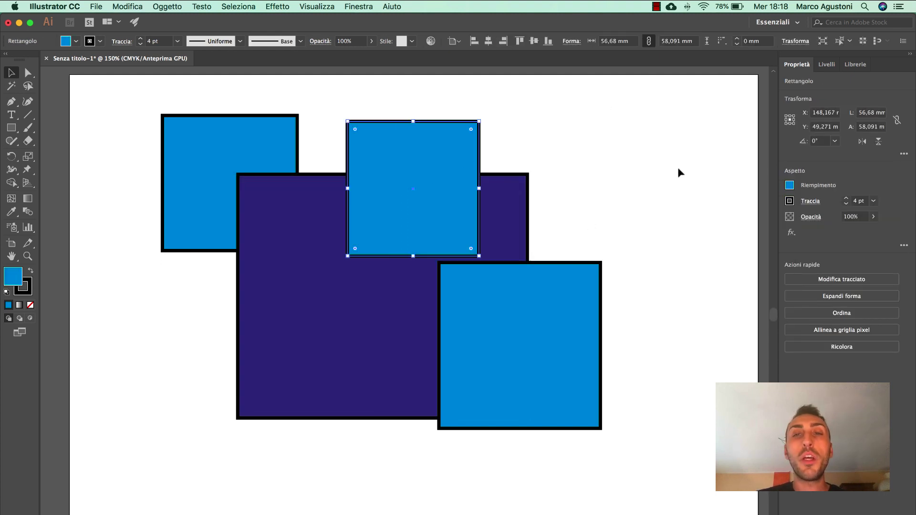
click(788, 186)
click(740, 228)
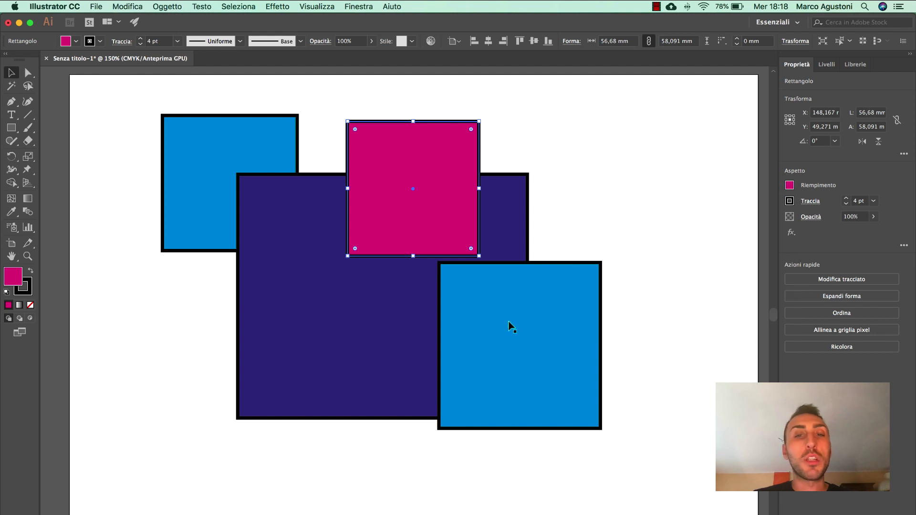
drag(508, 324, 524, 356)
click(789, 185)
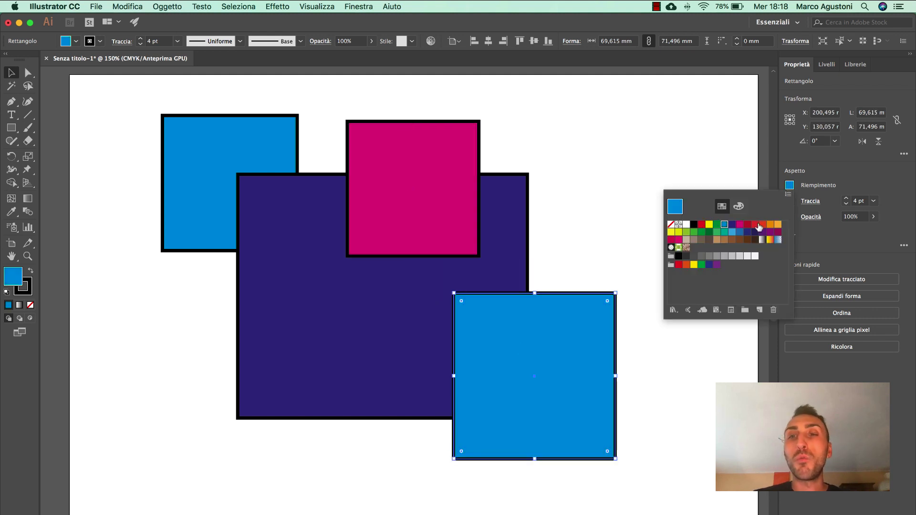
click(760, 227)
click(609, 183)
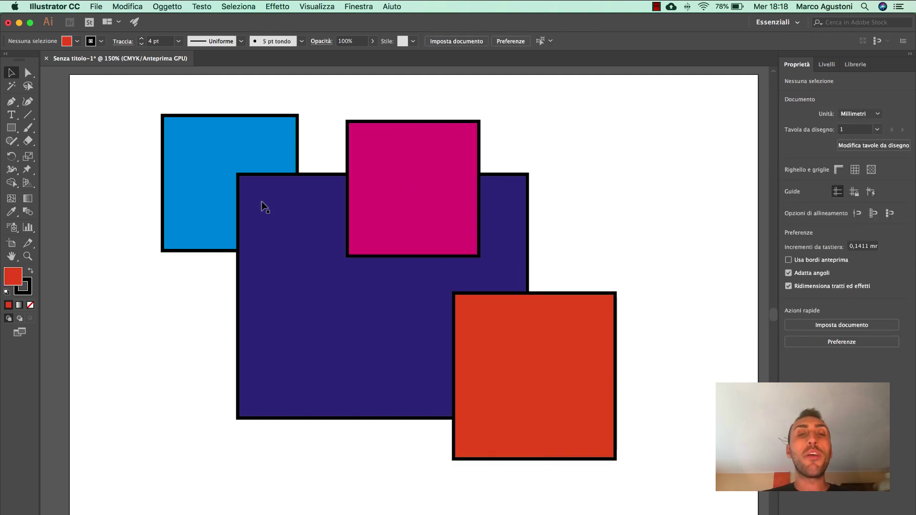
Select the purple rectangle and erase wavy cuts along its left, top and right edges.
click(332, 348)
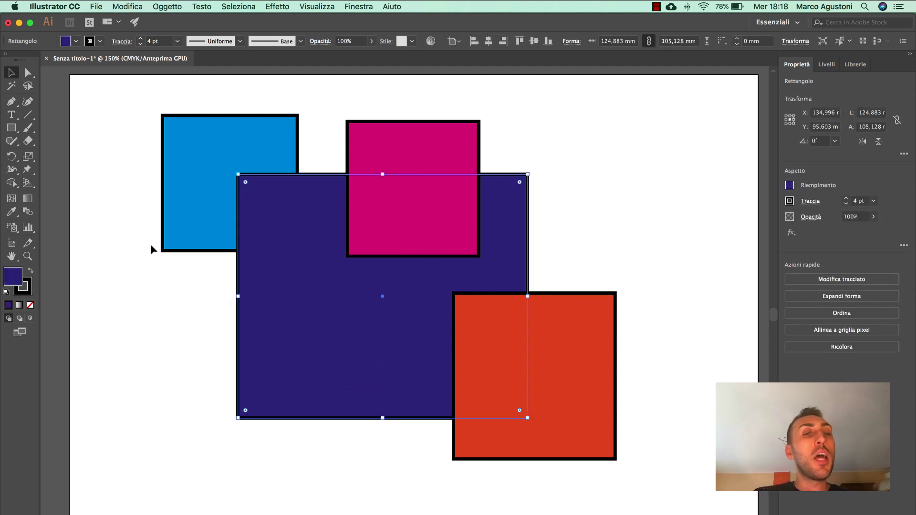
click(145, 342)
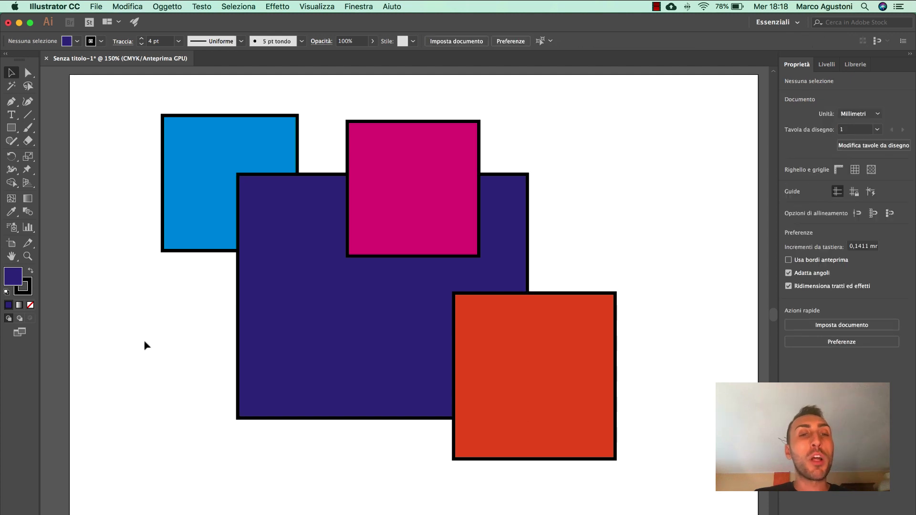
click(273, 282)
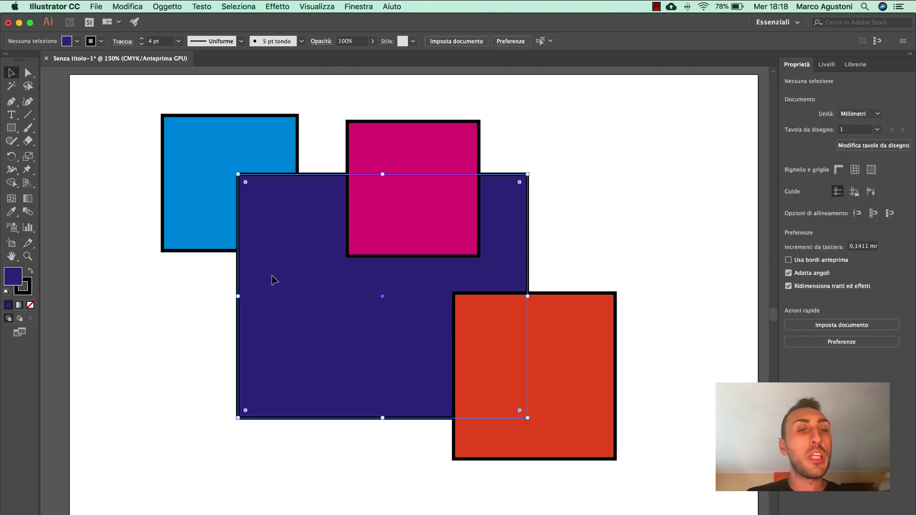
click(28, 140)
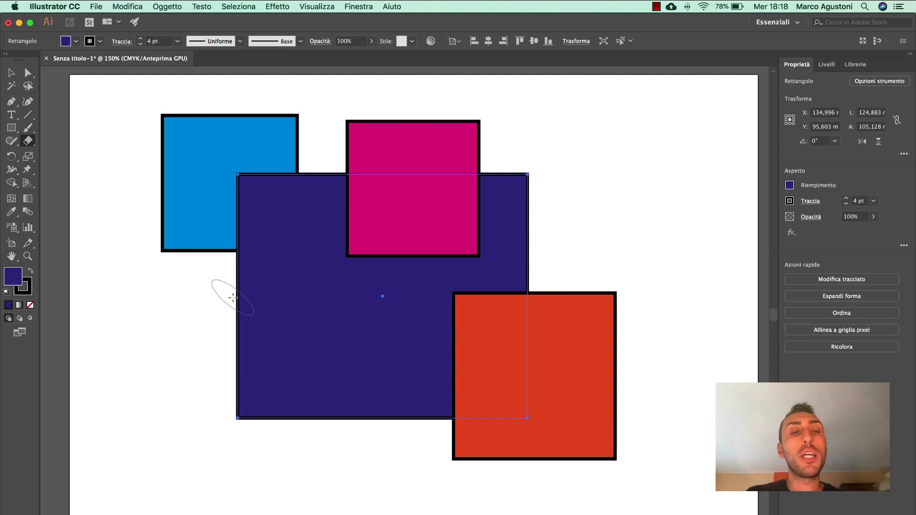
mouse_move(224, 426)
mouse_down()
mouse_move(269, 171)
mouse_move(509, 188)
mouse_move(542, 179)
mouse_move(531, 378)
mouse_move(330, 420)
mouse_move(286, 394)
mouse_move(525, 391)
mouse_move(406, 368)
mouse_move(229, 352)
mouse_up()
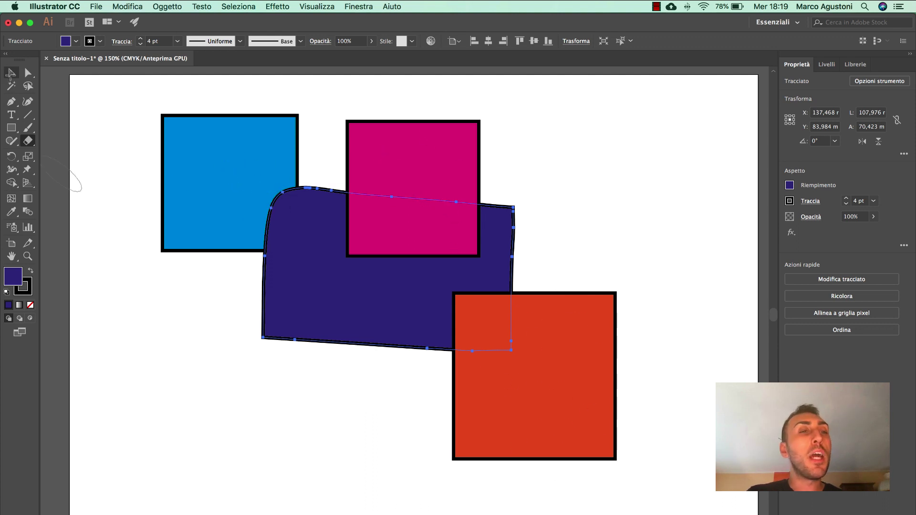
mouse_move(230, 168)
mouse_down()
mouse_move(508, 360)
mouse_move(234, 343)
mouse_up()
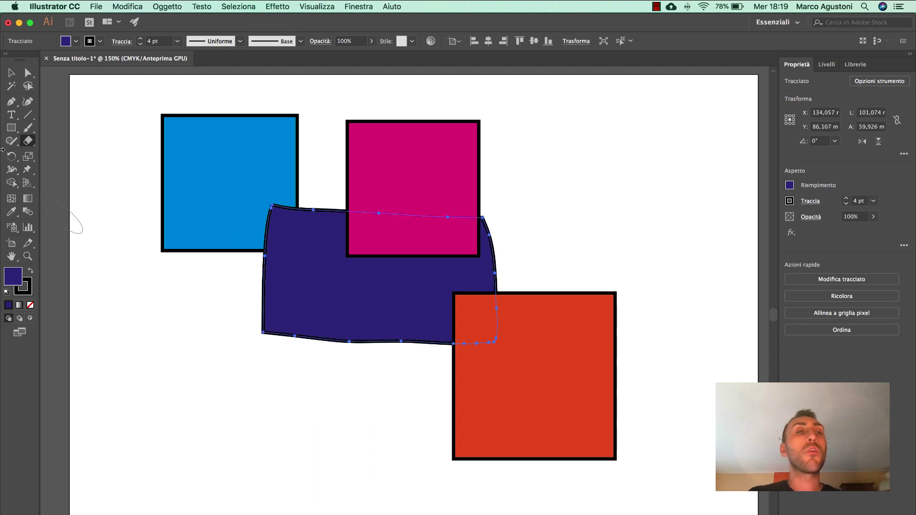
Deselect the trimmed purple shape, reselect it with the Eraser, then deselect it with Selection (V).
click(9, 70)
click(145, 405)
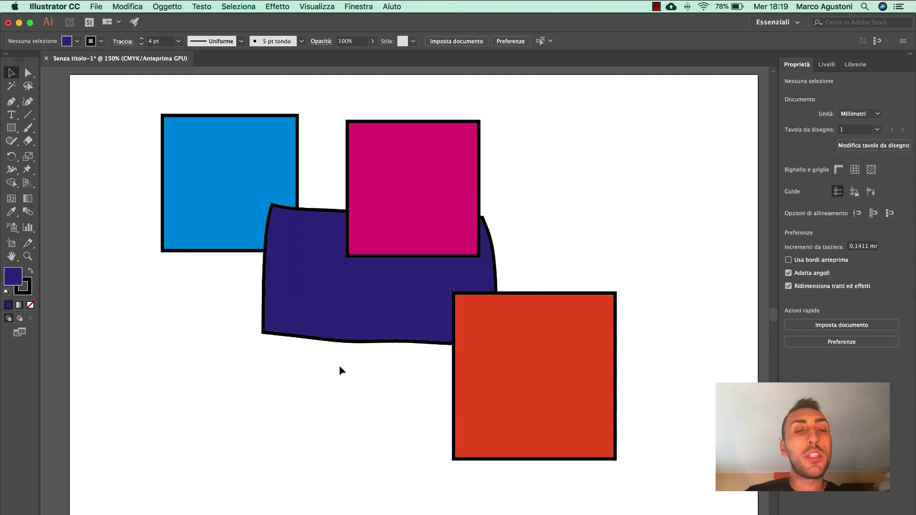
click(332, 303)
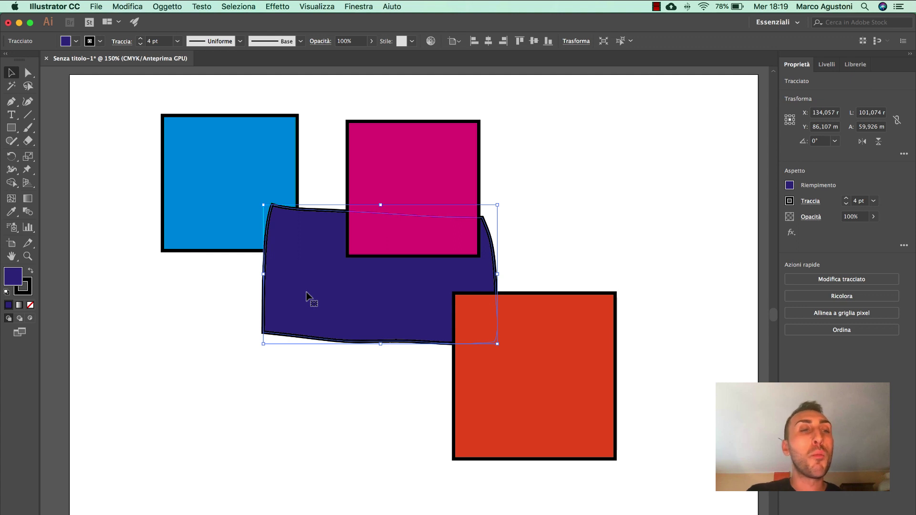
click(27, 141)
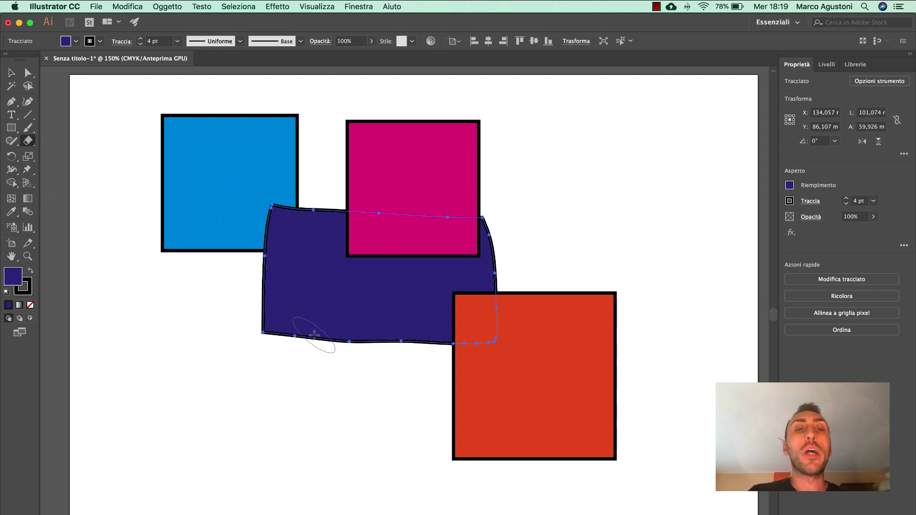
key(v)
click(177, 421)
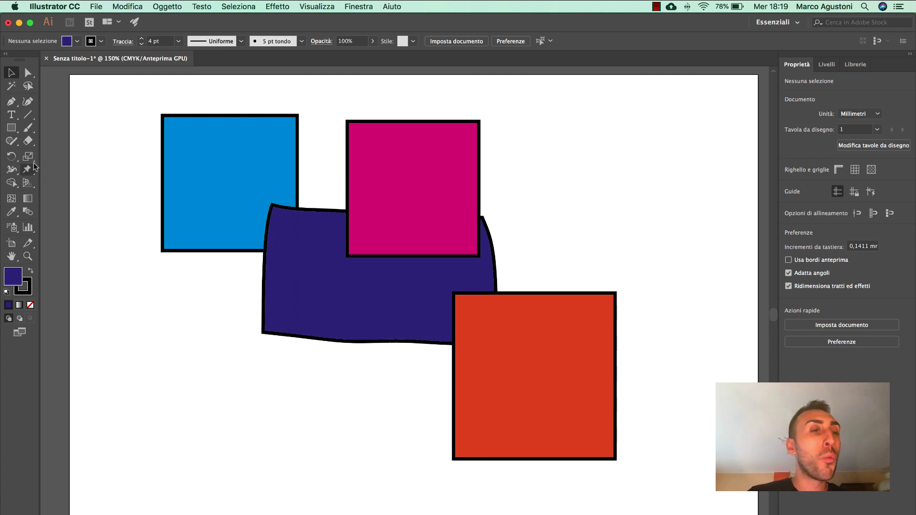
double_click(28, 140)
click(292, 167)
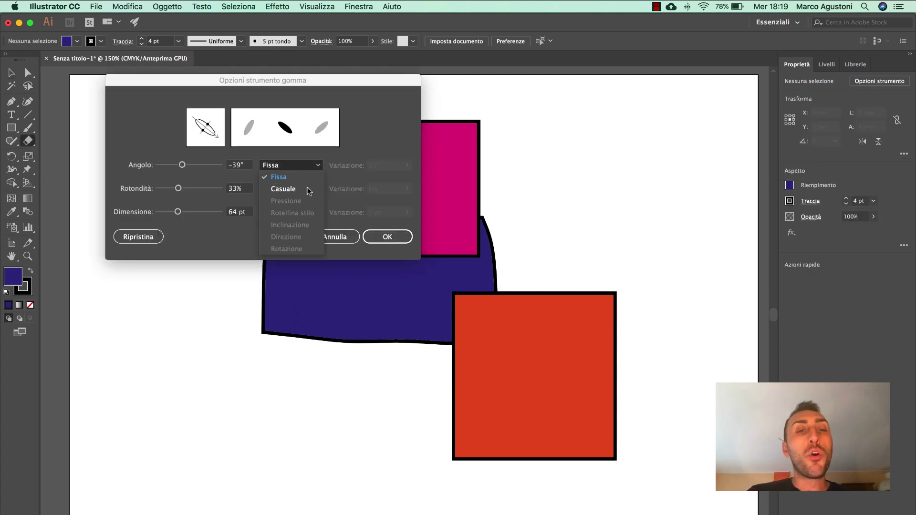
click(354, 147)
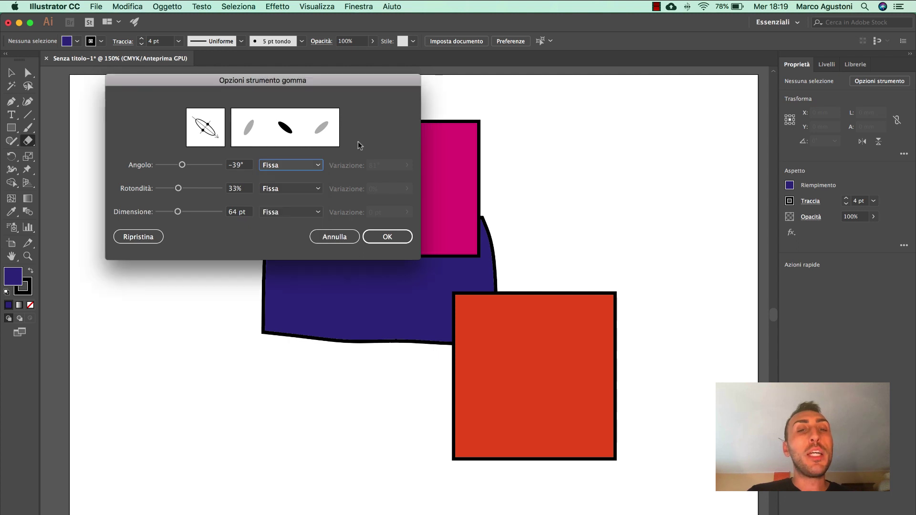
click(322, 239)
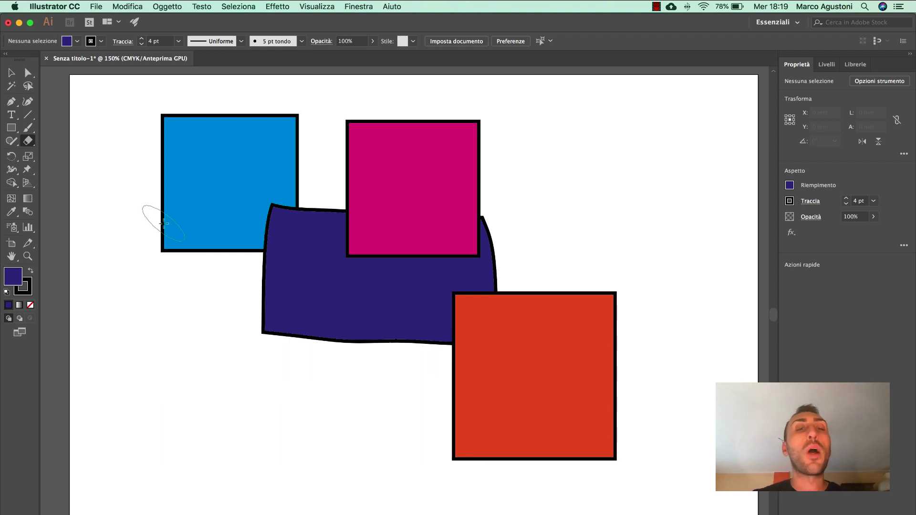
drag(28, 141, 83, 167)
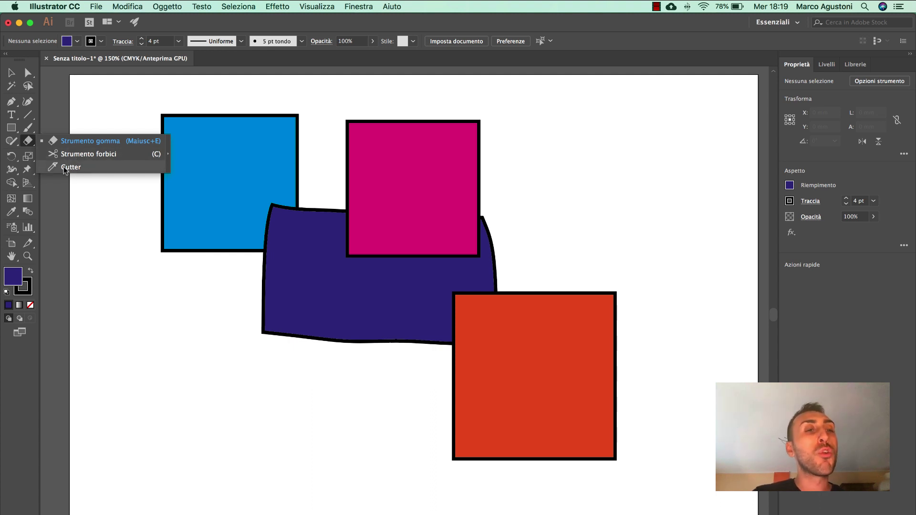
key(v)
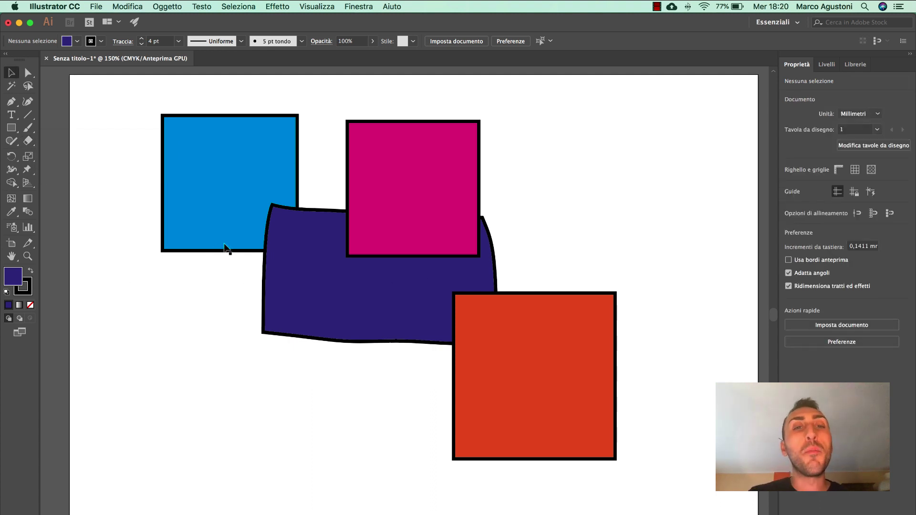